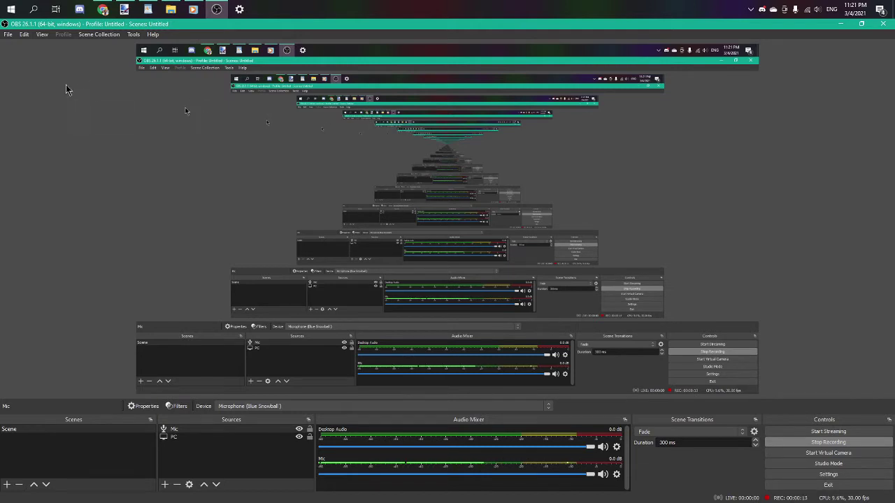
Switch from OBS to the paint.net window showing the blank 3000 × 4000 canvas
left_click(123, 9)
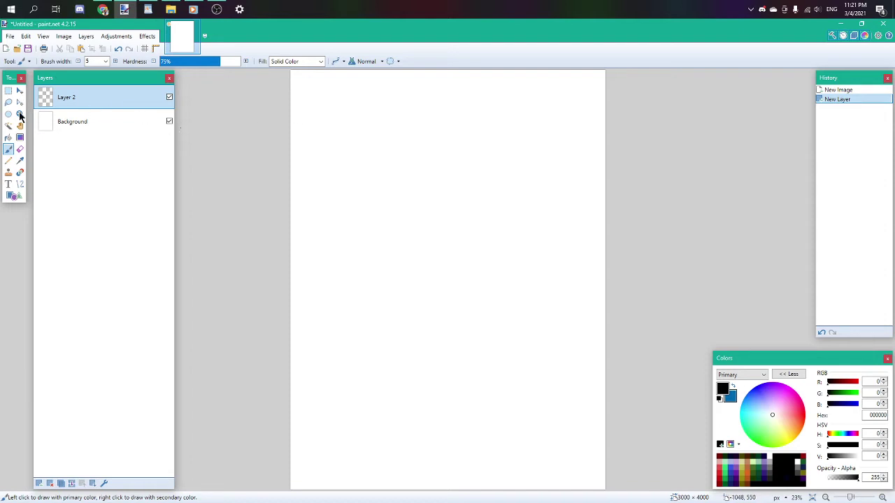
Lower the brush hardness to 45% and widen the brush, trying and undoing a test stroke
left_click(116, 61)
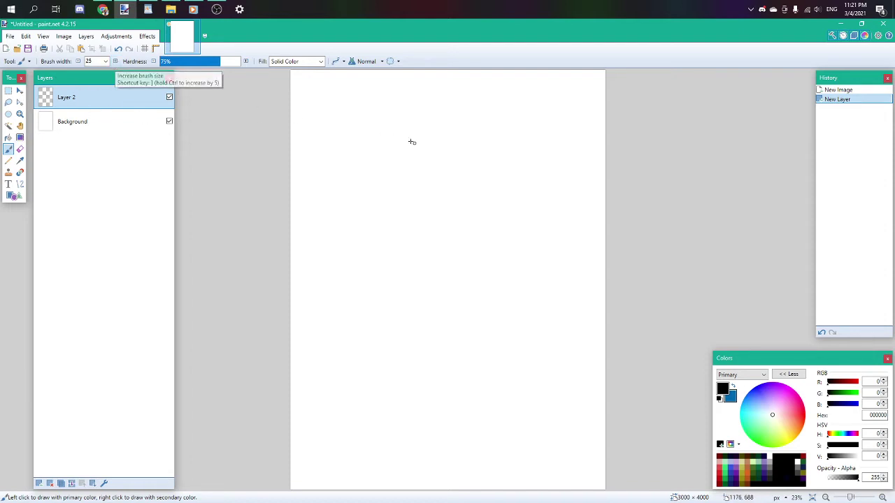
left_click_drag(352, 118, 330, 127)
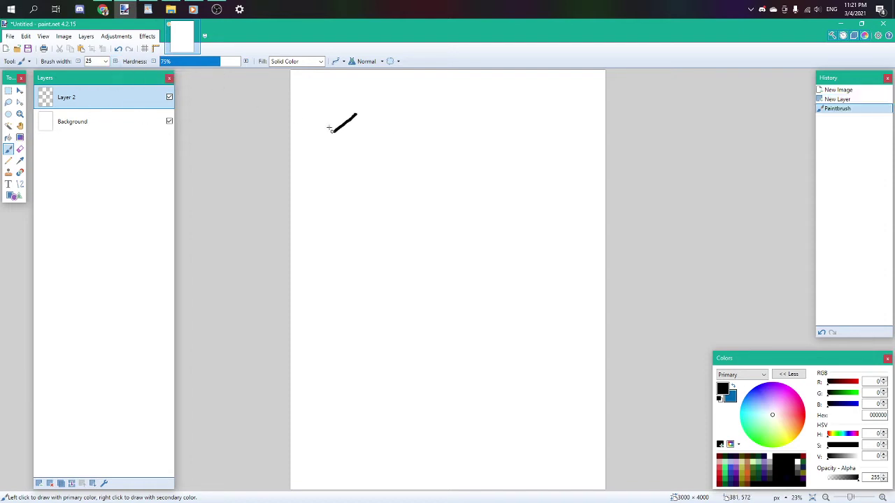
key("ctrl+z")
left_click(196, 61)
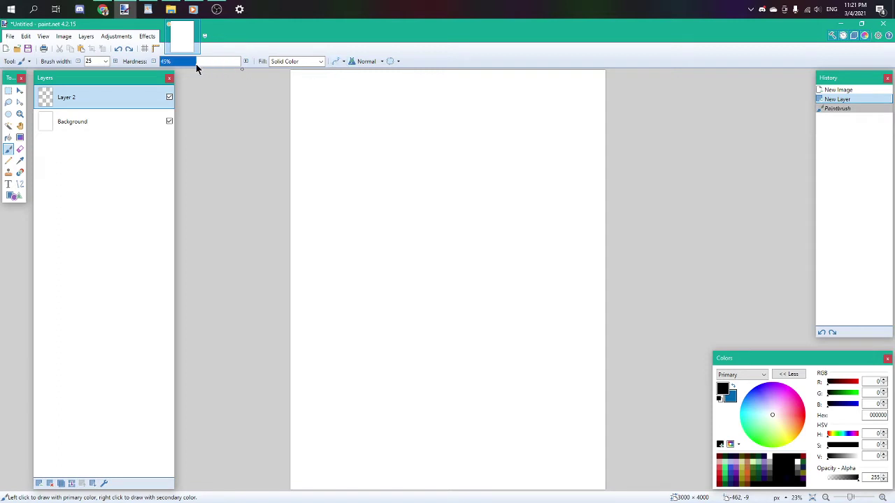
left_click(116, 61)
left_click(116, 62)
left_click(116, 62)
left_click(116, 62)
left_click(116, 62)
left_click(116, 61)
Draw the black triangle outline at upper left with brush width 35, redoing earlier attempts
mouse_move(350, 108)
left_mouse_down()
mouse_move(320, 139)
mouse_move(342, 171)
mouse_move(378, 126)
mouse_move(357, 103)
mouse_move(348, 106)
left_mouse_up()
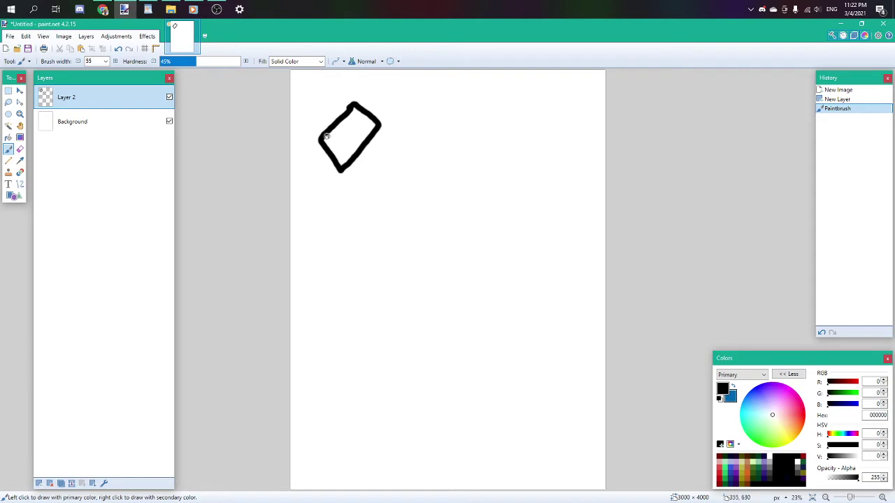
key("ctrl+z")
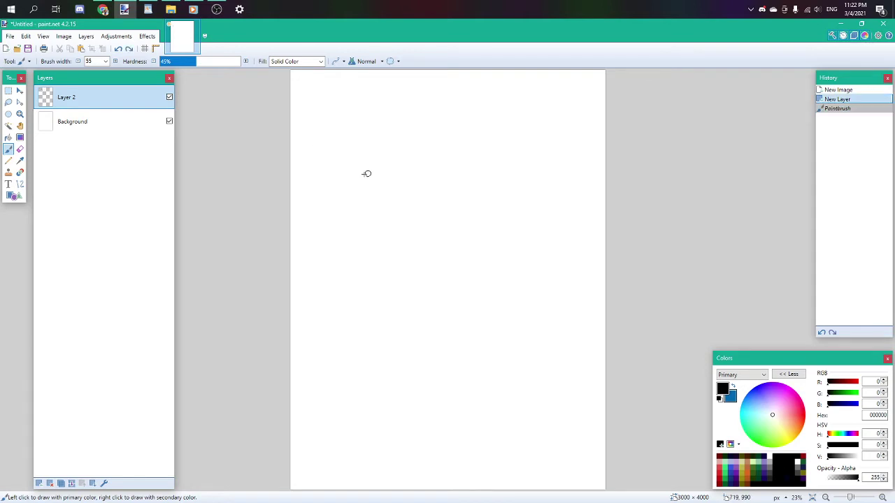
mouse_move(340, 208)
left_mouse_down()
mouse_move(386, 160)
mouse_move(422, 199)
mouse_move(407, 212)
mouse_move(341, 208)
left_mouse_up()
key("ctrl+z")
left_click(78, 61)
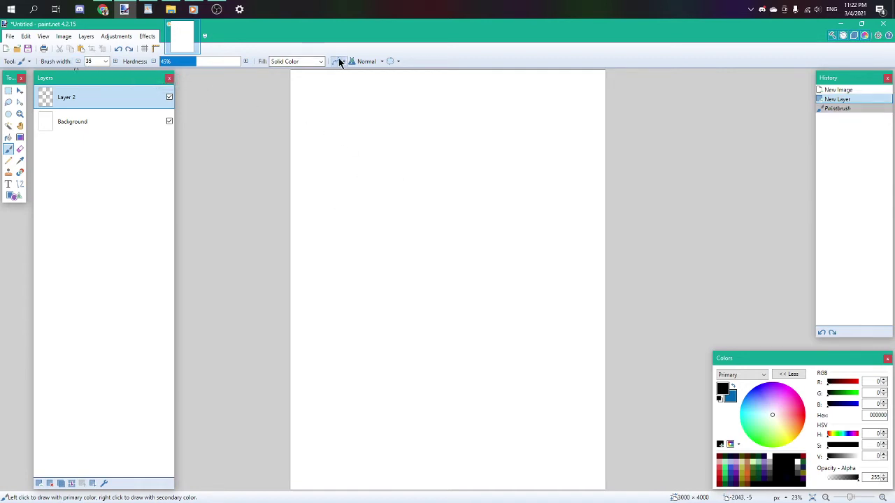
mouse_move(349, 236)
left_mouse_down()
mouse_move(388, 192)
mouse_move(418, 233)
mouse_move(350, 233)
mouse_move(423, 179)
mouse_move(446, 232)
mouse_move(334, 233)
mouse_move(341, 227)
left_mouse_up()
key("ctrl+z")
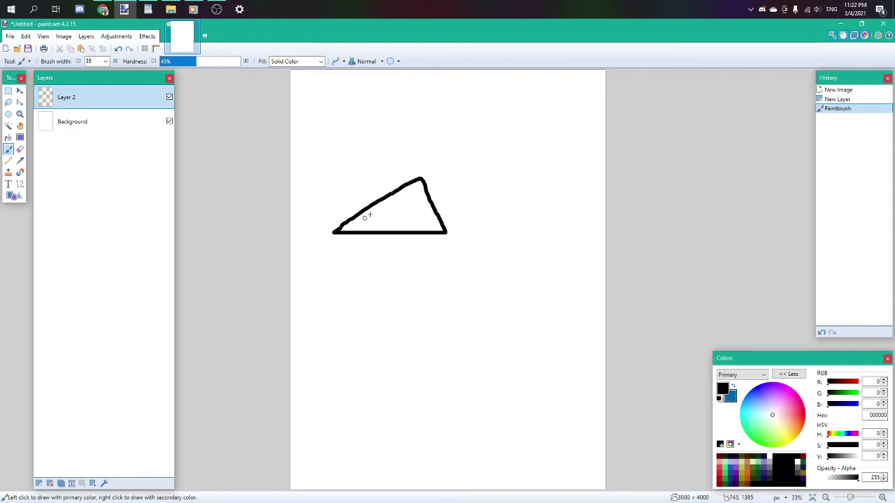
With the Paintbrush, hand-letter A above the apex, B at the left base corner and C at the right
left_click(9, 183)
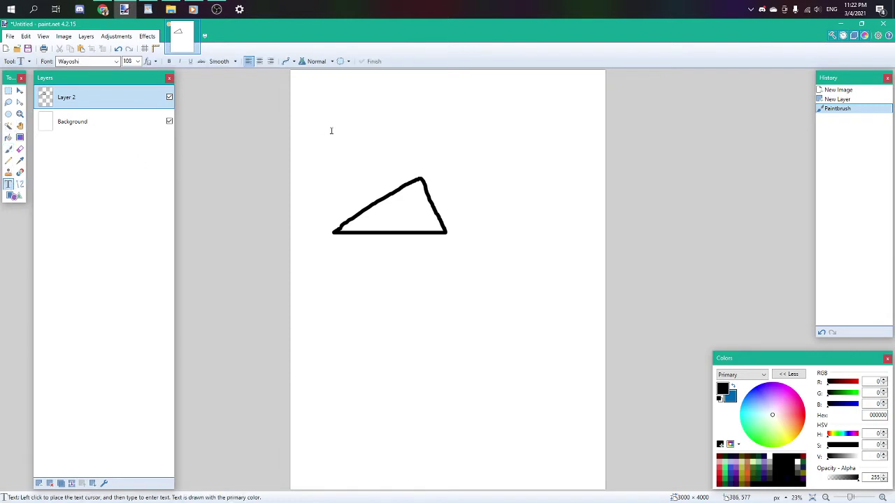
left_click(9, 149)
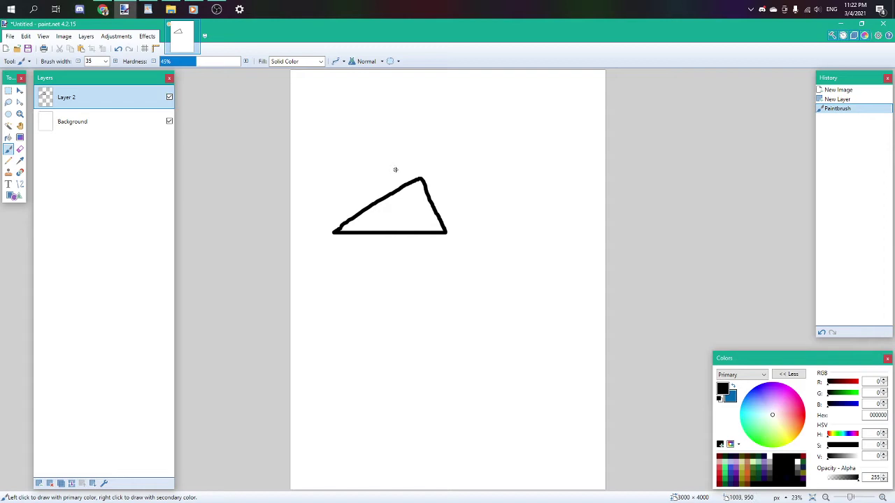
left_click_drag(411, 172, 421, 167)
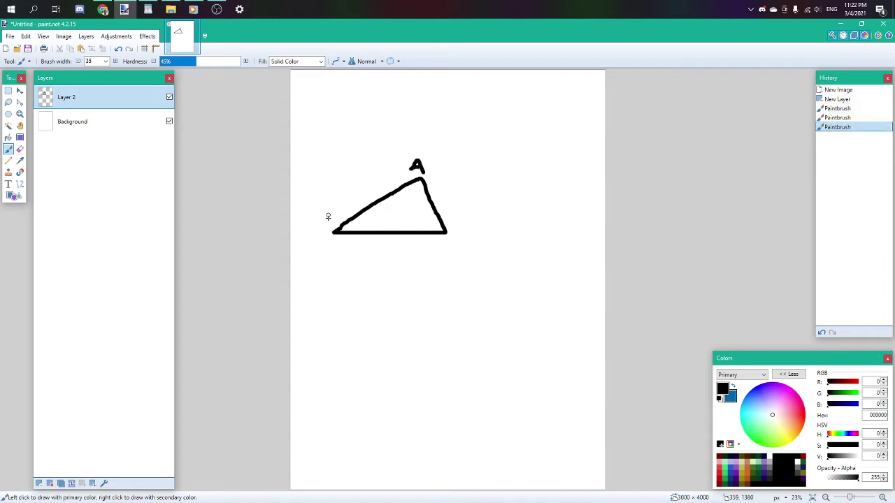
left_click_drag(315, 227, 316, 249)
left_click_drag(462, 235, 466, 247)
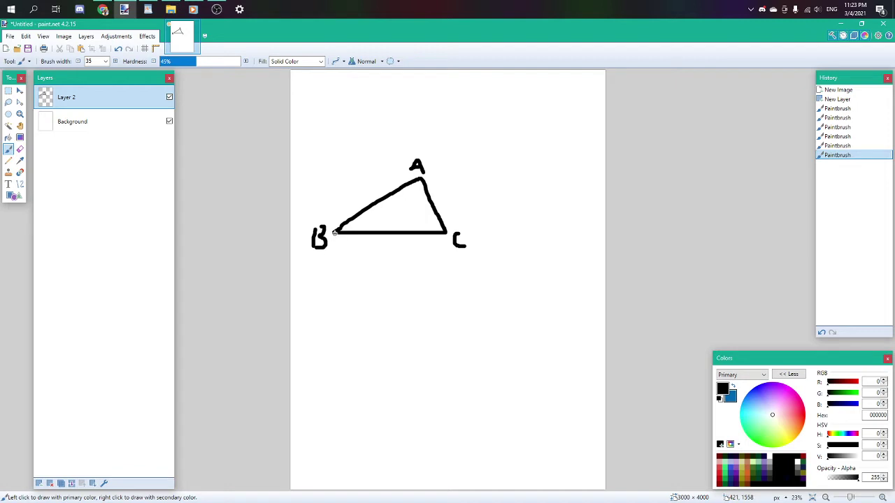
mouse_move(335, 233)
left_mouse_down()
mouse_move(332, 308)
mouse_move(437, 311)
mouse_move(444, 230)
left_mouse_up()
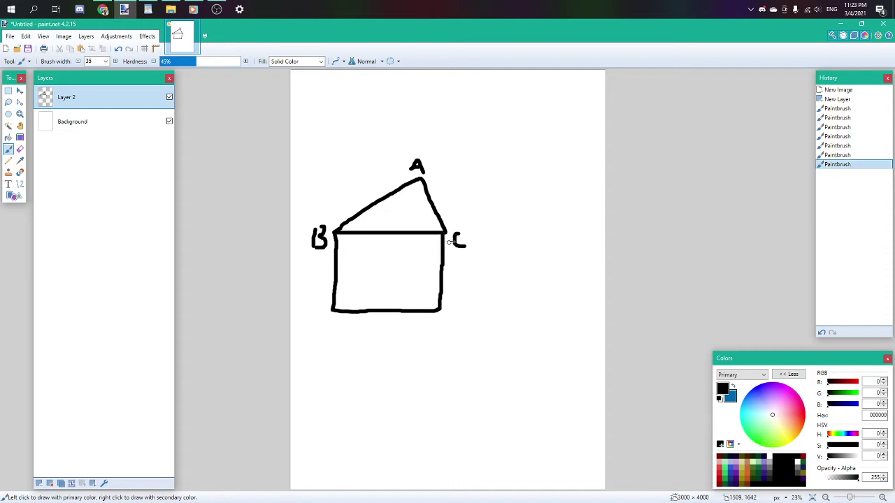
left_click_drag(318, 319, 317, 341)
key("ctrl+z")
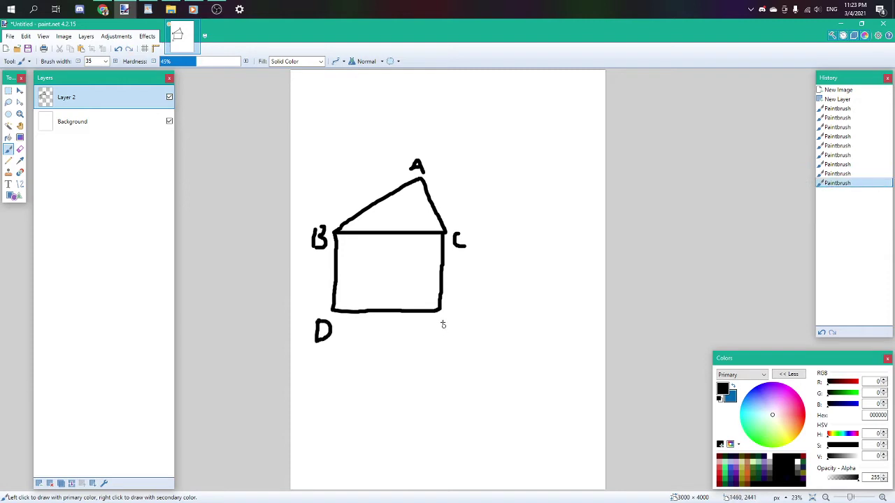
mouse_move(443, 319)
left_mouse_down()
mouse_move(442, 337)
mouse_move(455, 318)
mouse_move(471, 342)
left_mouse_up()
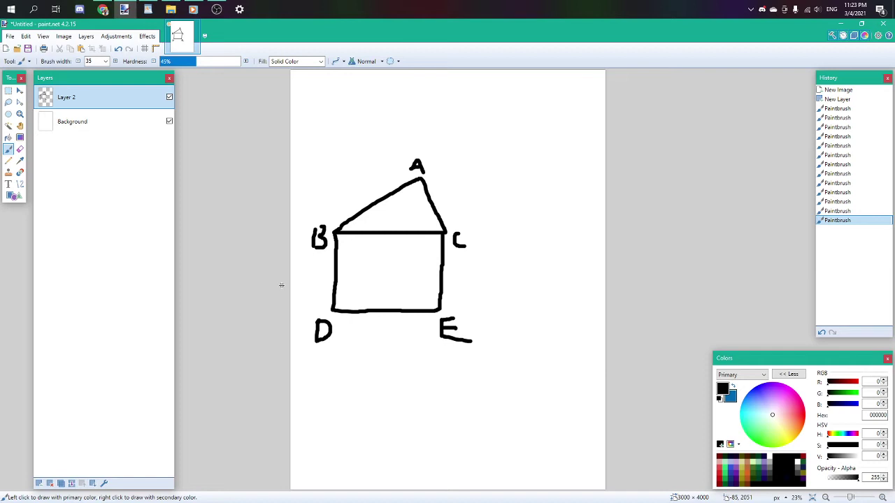
key("ctrl+z")
key("ctrl+z")
key("ctrl+z")
key("ctrl+z")
key("ctrl+z")
key("ctrl+z")
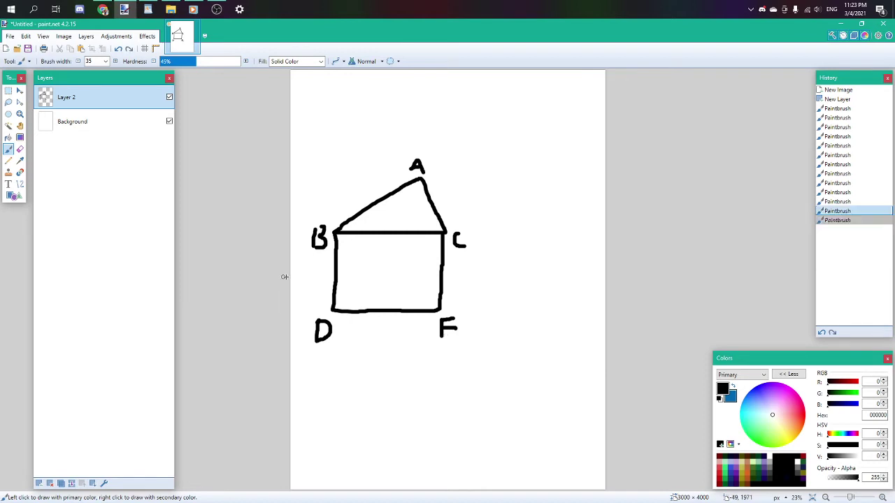
Redraw the red square under BC, closing its right side to C, and letter D and E
key("ctrl+z")
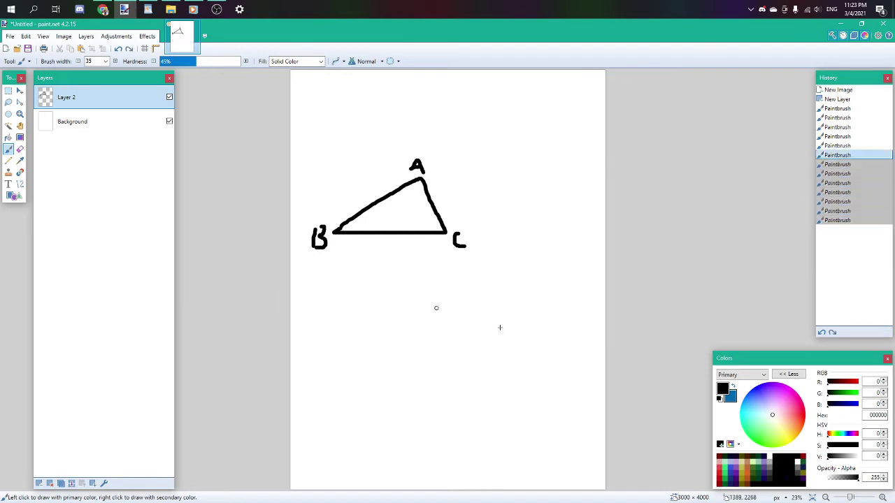
right_click(720, 470)
mouse_move(334, 232)
left_mouse_down()
mouse_move(333, 319)
mouse_move(393, 325)
mouse_move(434, 327)
mouse_move(441, 233)
left_mouse_up()
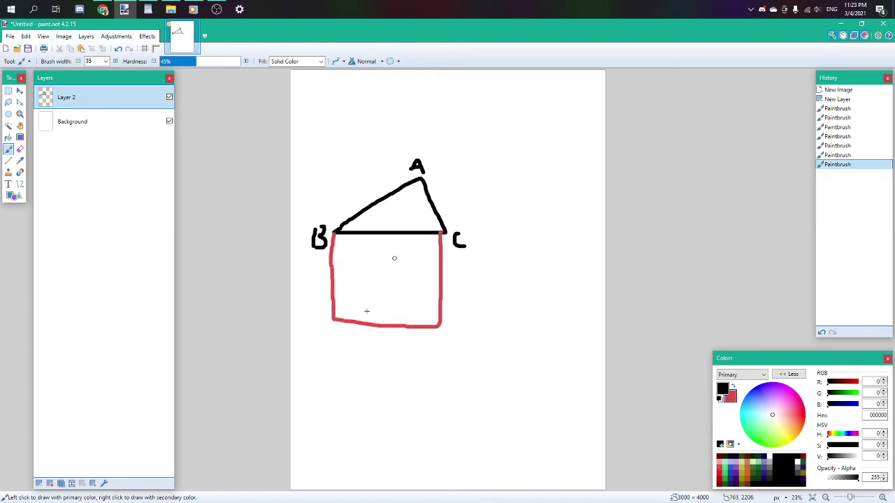
mouse_move(319, 316)
left_mouse_down()
mouse_move(317, 345)
mouse_move(327, 346)
mouse_move(316, 351)
left_mouse_up()
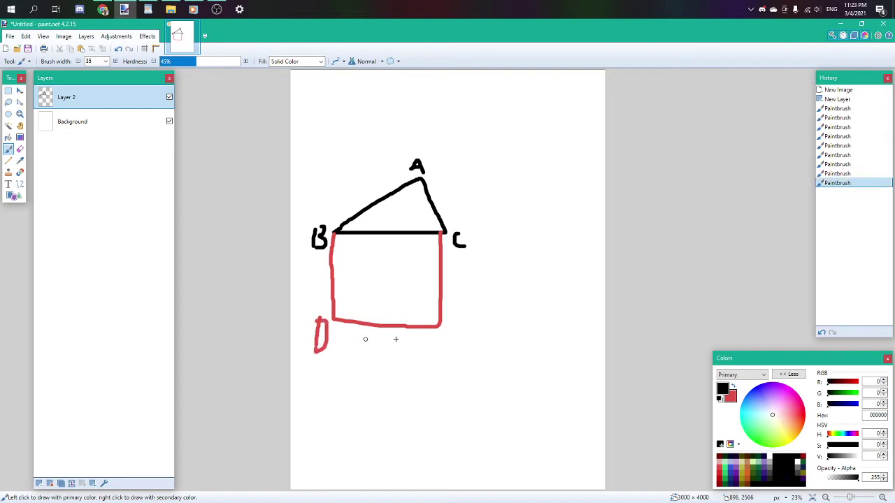
mouse_move(445, 334)
left_mouse_down()
mouse_move(443, 353)
mouse_move(455, 333)
mouse_move(468, 357)
left_mouse_up()
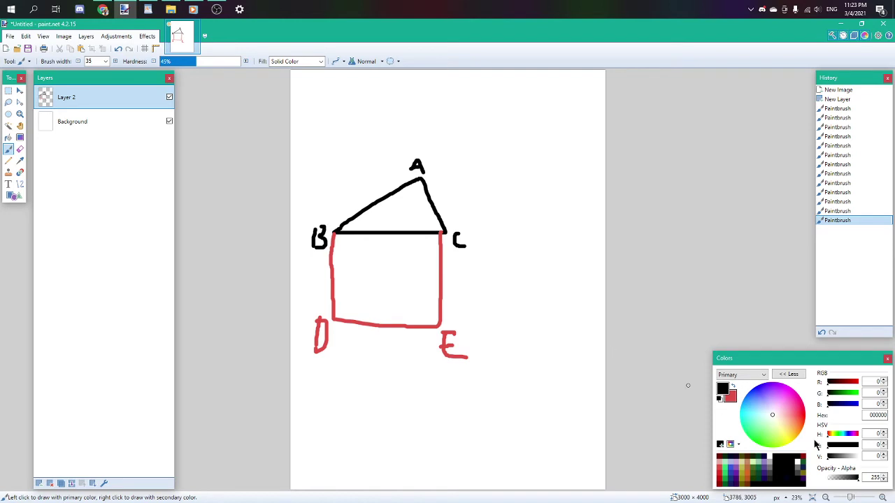
right_click(731, 462)
Draw the blue square on side AB and label its left corner F and top corner G
mouse_move(335, 229)
left_mouse_down()
mouse_move(299, 171)
mouse_move(381, 137)
mouse_move(418, 177)
left_mouse_up()
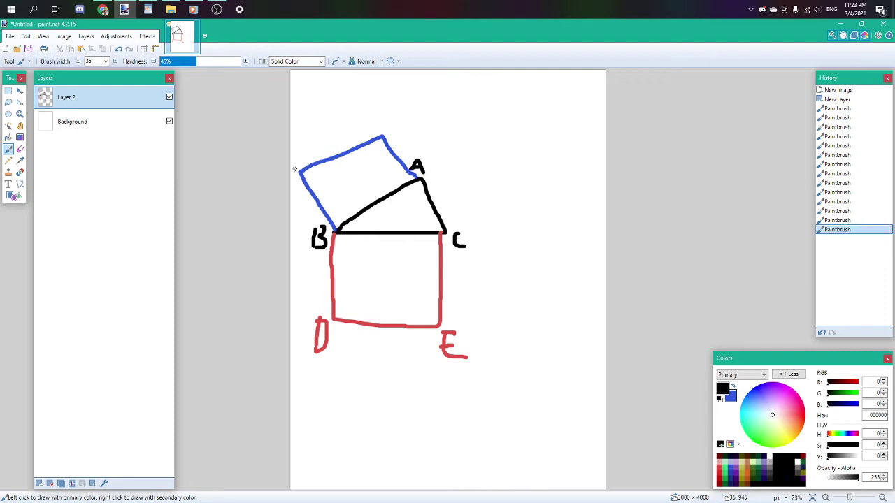
left_click_drag(295, 169, 295, 183)
mouse_move(385, 133)
left_mouse_down()
mouse_move(384, 116)
mouse_move(395, 116)
left_mouse_up()
left_click_drag(385, 124, 397, 123)
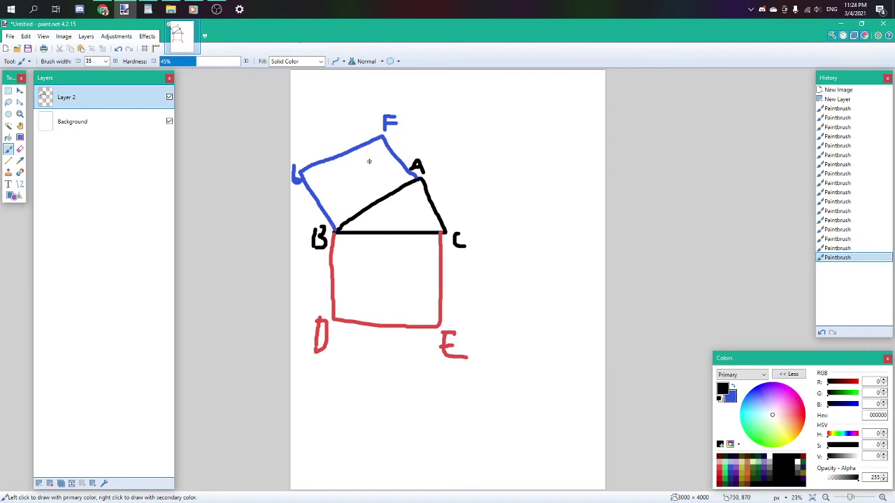
key("ctrl+z")
key("ctrl+z")
key("ctrl+z")
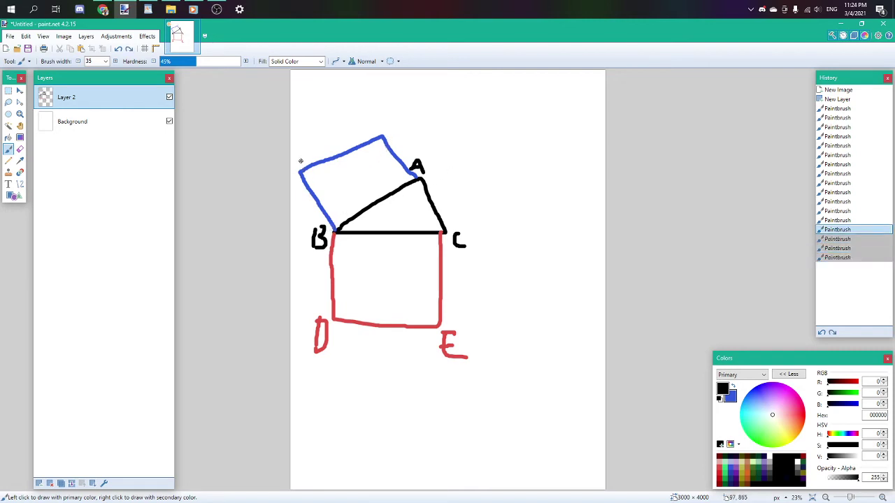
mouse_move(296, 163)
left_mouse_down()
mouse_move(313, 145)
mouse_move(313, 153)
left_mouse_up()
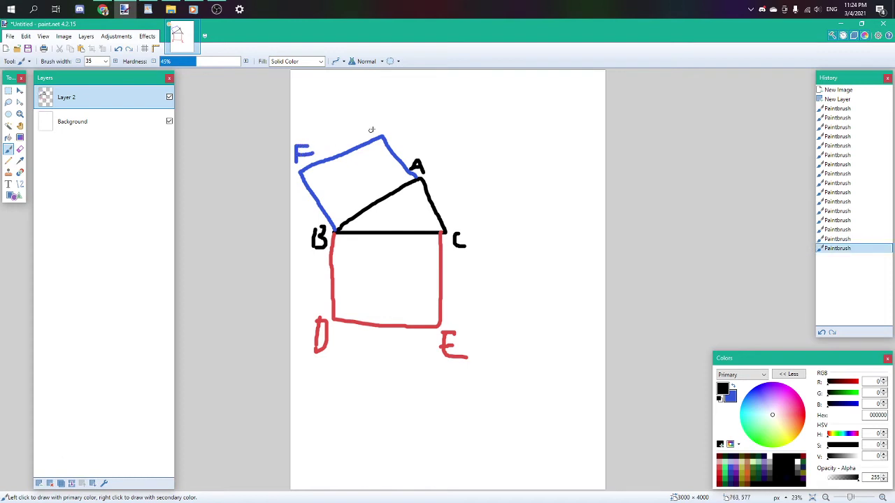
left_click_drag(391, 120, 396, 127)
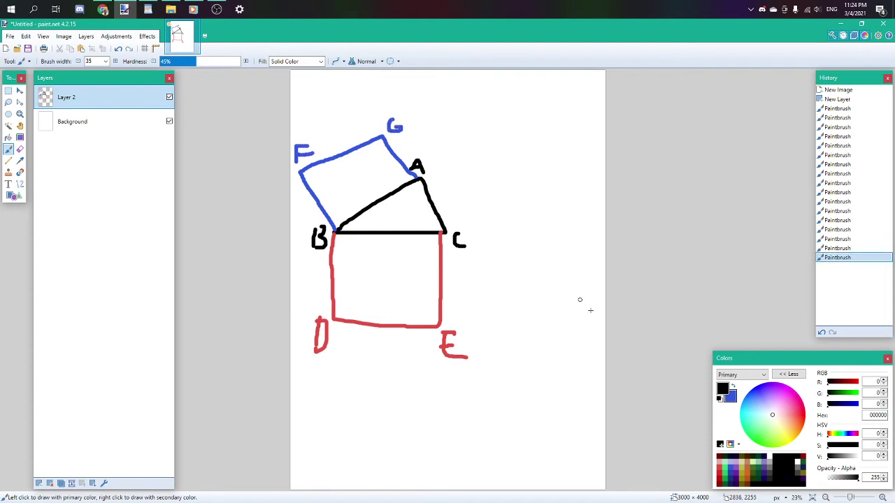
right_click(725, 465)
Draw the green square on side AC and label its outer corners I and H
mouse_move(444, 231)
left_mouse_down()
mouse_move(500, 195)
mouse_move(473, 161)
mouse_move(424, 180)
left_mouse_up()
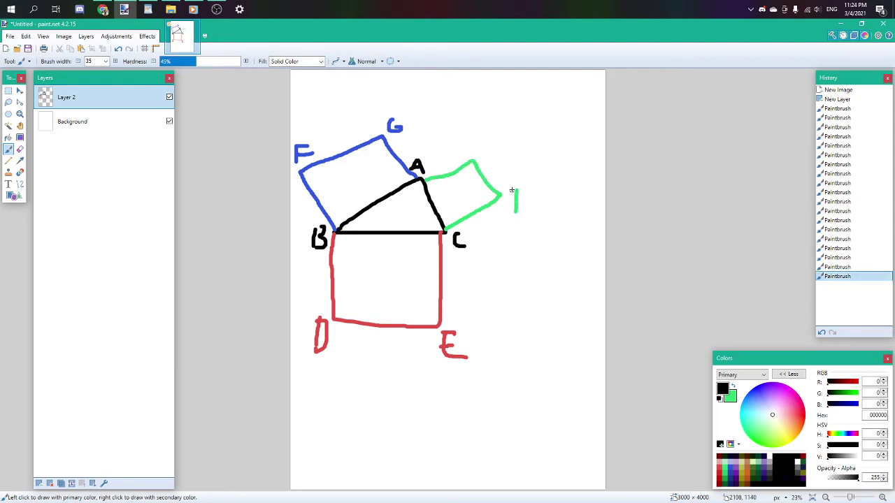
mouse_move(511, 189)
left_mouse_down()
mouse_move(528, 189)
mouse_move(530, 208)
left_mouse_up()
mouse_move(468, 140)
left_mouse_down()
mouse_move(468, 148)
mouse_move(481, 147)
mouse_move(480, 158)
left_mouse_up()
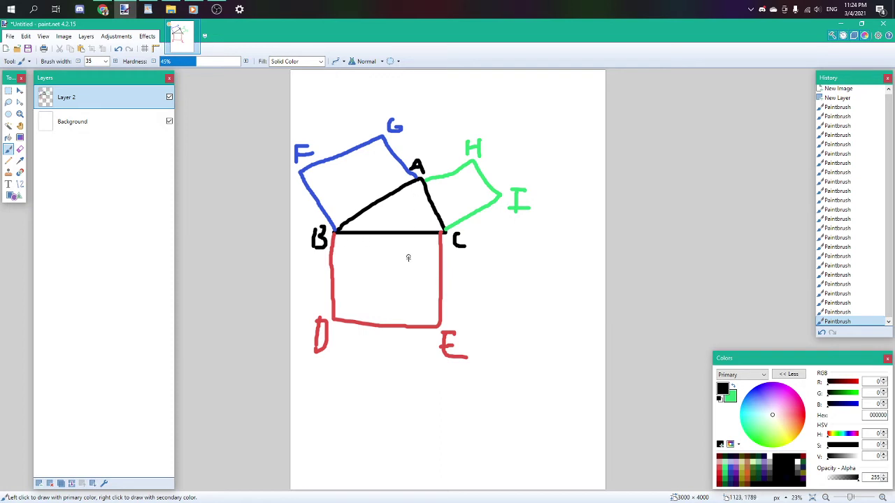
Draw a black line from A down to side DE, removing a stray F-to-C line
left_click_drag(417, 179, 414, 323)
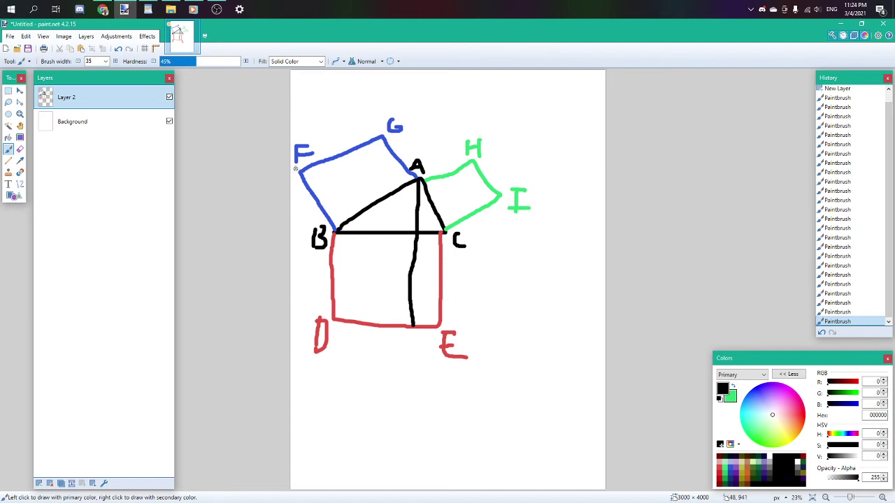
left_click_drag(302, 172, 453, 238)
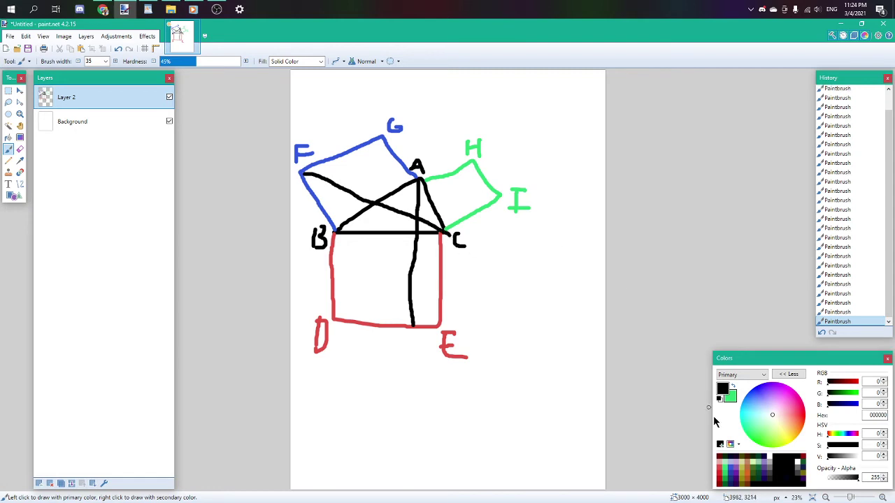
key("ctrl+z")
left_click(747, 473)
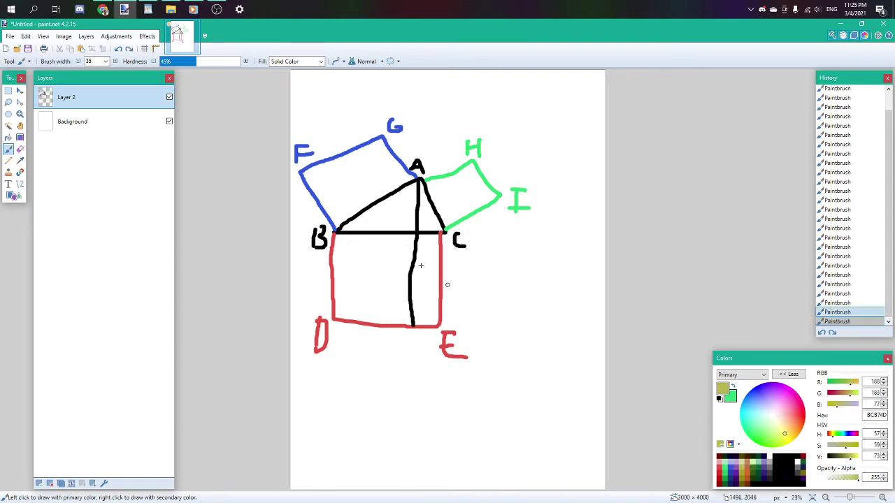
Draw olive lines from F to C and from D to A, plus a small hook beside A
left_click_drag(303, 173, 456, 242)
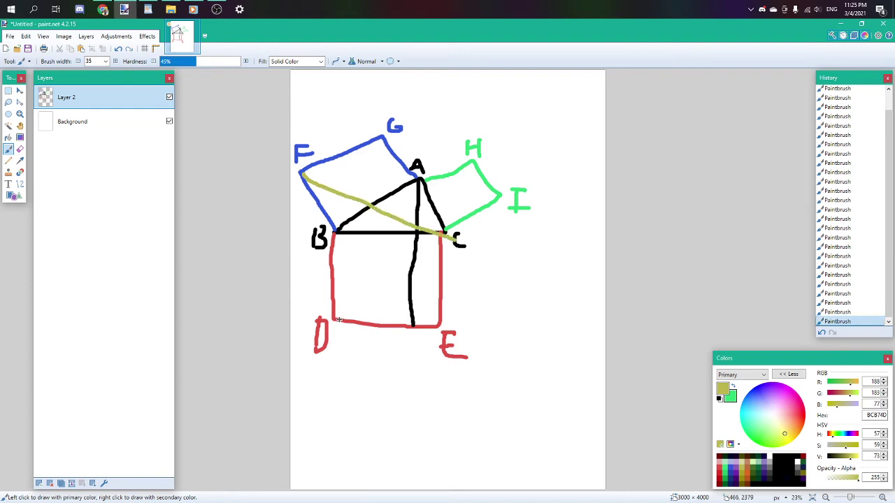
mouse_move(339, 320)
left_mouse_down()
mouse_move(383, 217)
mouse_move(418, 180)
left_mouse_up()
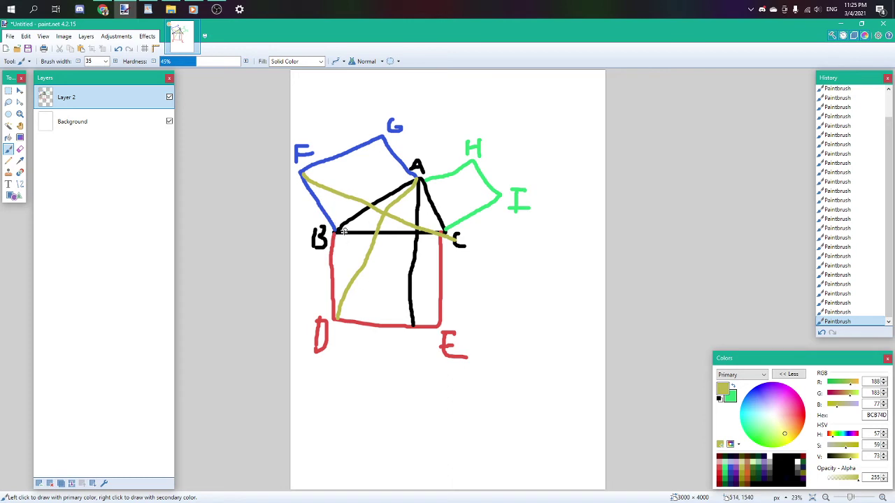
mouse_move(400, 178)
left_mouse_down()
mouse_move(403, 168)
mouse_move(398, 180)
left_mouse_up()
Letter K where the vertical line crosses BC and L where it meets DE
mouse_move(405, 237)
left_mouse_down()
mouse_move(413, 254)
mouse_move(413, 237)
left_mouse_up()
left_click_drag(403, 336, 413, 347)
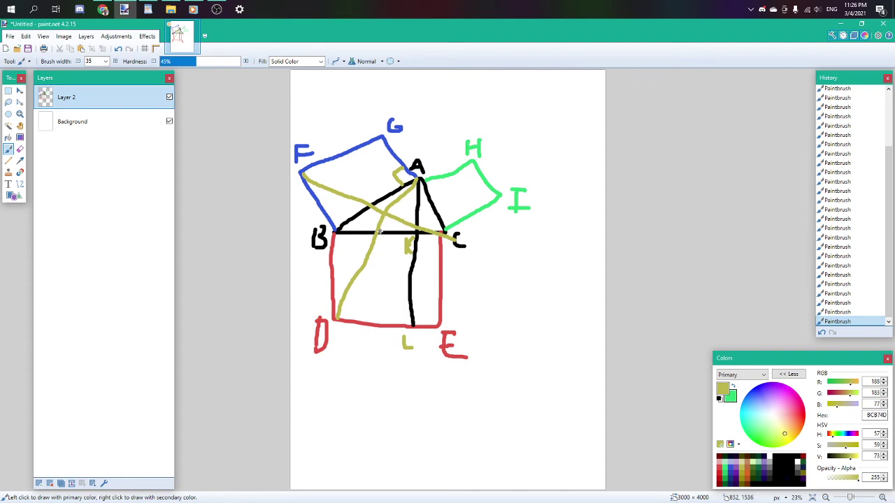
Hand-write the letters A, B and a superscript 2 just right of corner E
mouse_move(485, 345)
left_mouse_down()
mouse_move(497, 315)
mouse_move(509, 341)
left_mouse_up()
mouse_move(489, 331)
left_mouse_down()
mouse_move(507, 329)
mouse_move(519, 346)
left_mouse_up()
mouse_move(512, 308)
left_mouse_down()
mouse_move(532, 331)
mouse_move(522, 345)
left_mouse_up()
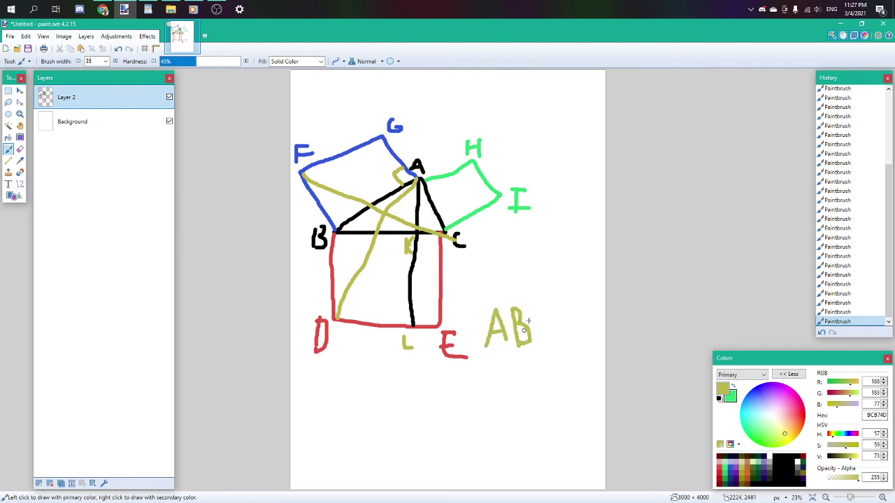
left_click_drag(532, 296, 541, 308)
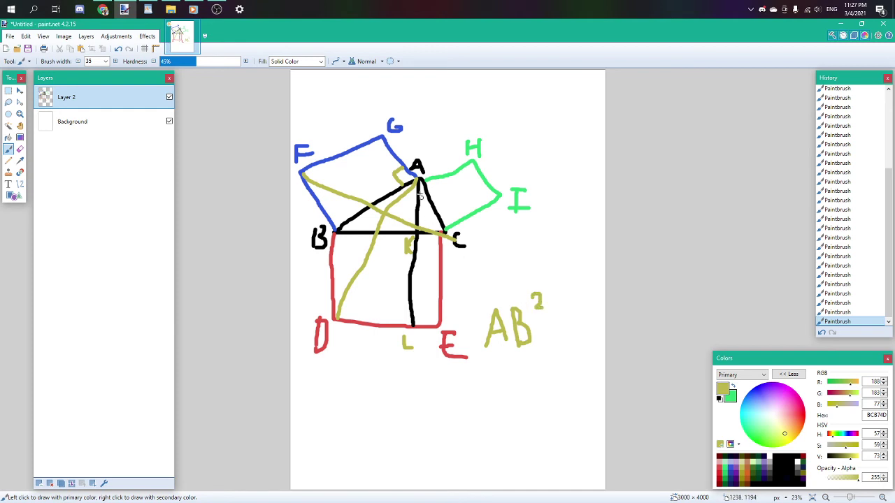